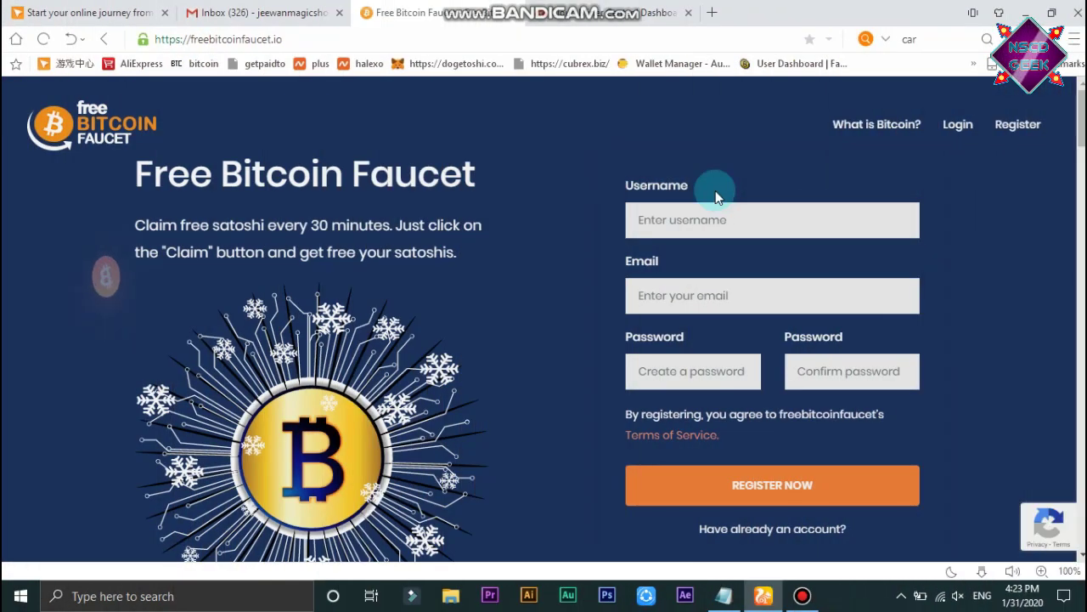
Enter a username and the account e-mail address in the registration form.
left_click_drag(626, 184, 715, 188)
left_click(684, 214)
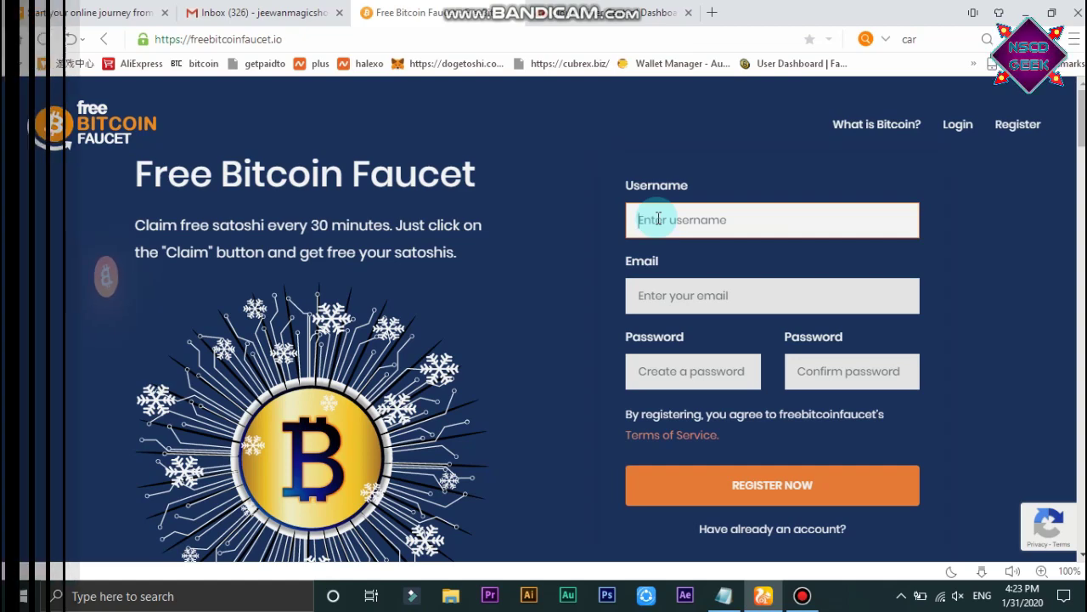
type("NSCD34")
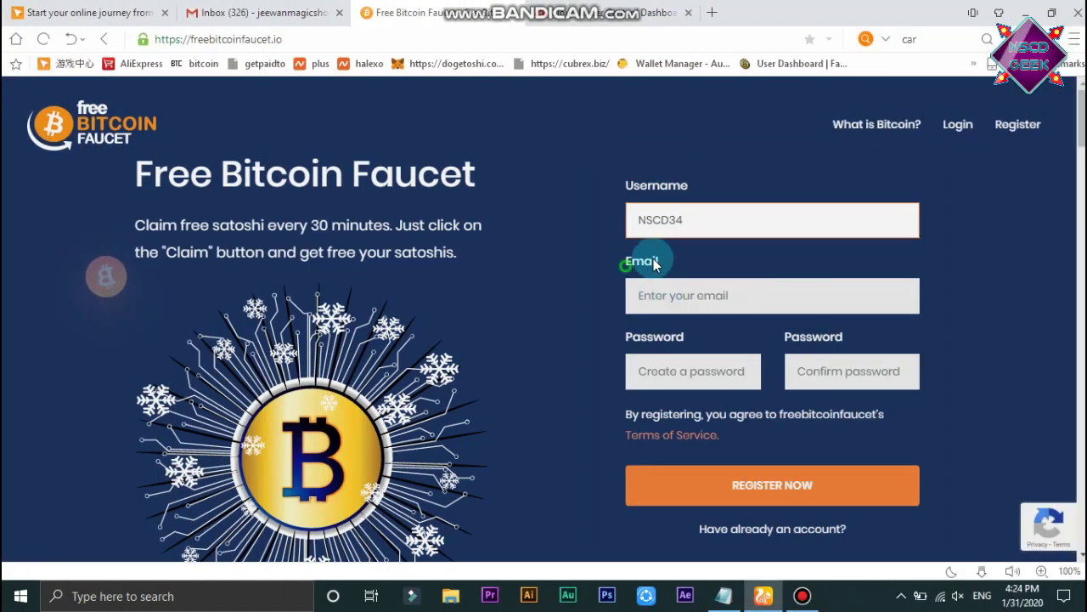
left_click_drag(624, 263, 669, 266)
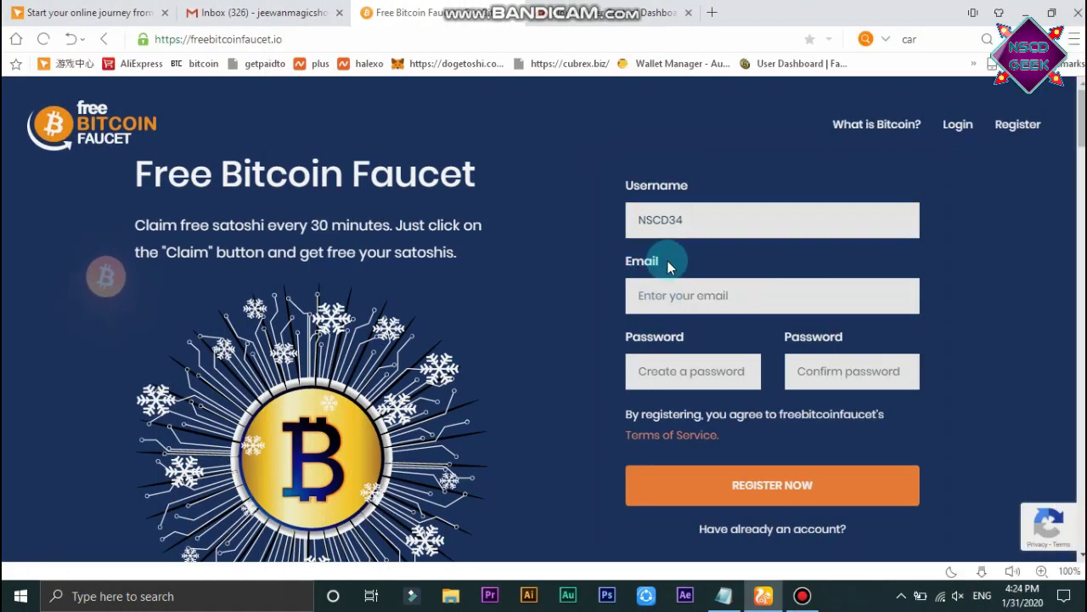
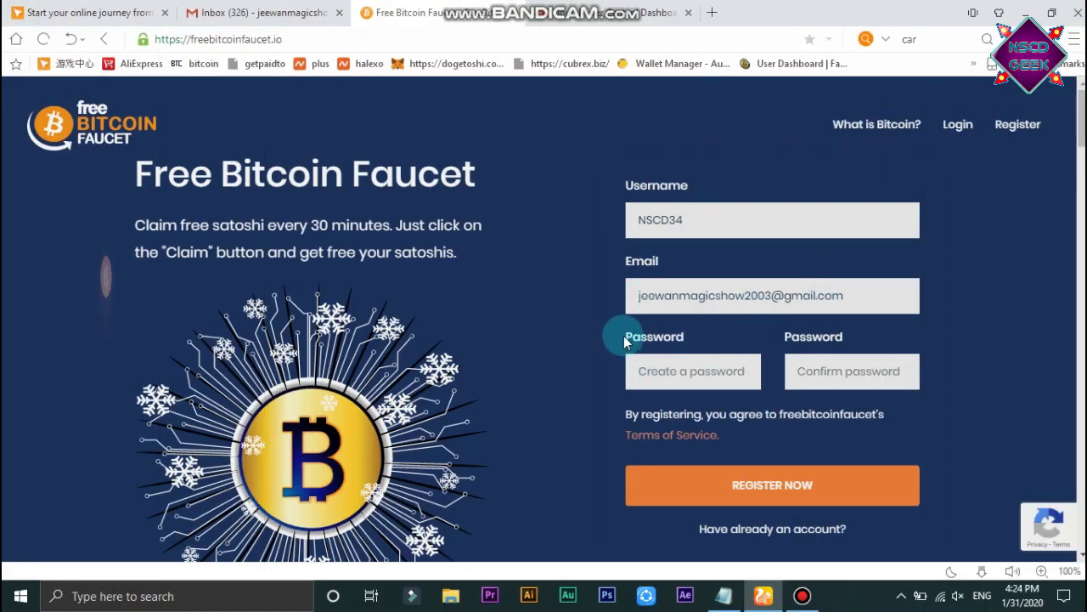
Fill in the account password and its confirmation to finish registering.
left_click_drag(625, 340, 686, 340)
left_click(789, 350)
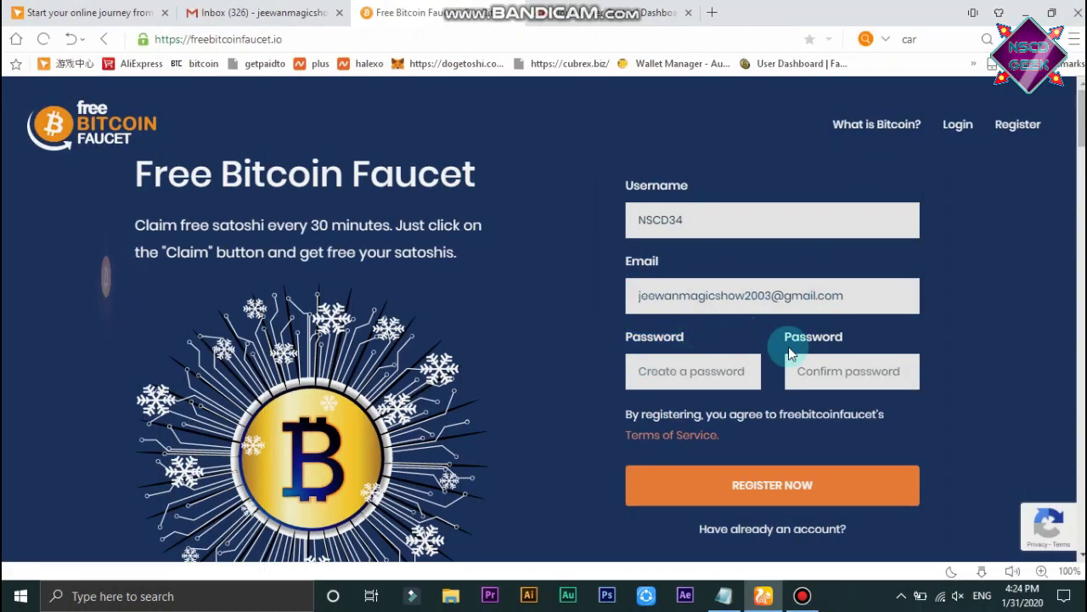
double_click(859, 344)
left_click(655, 370)
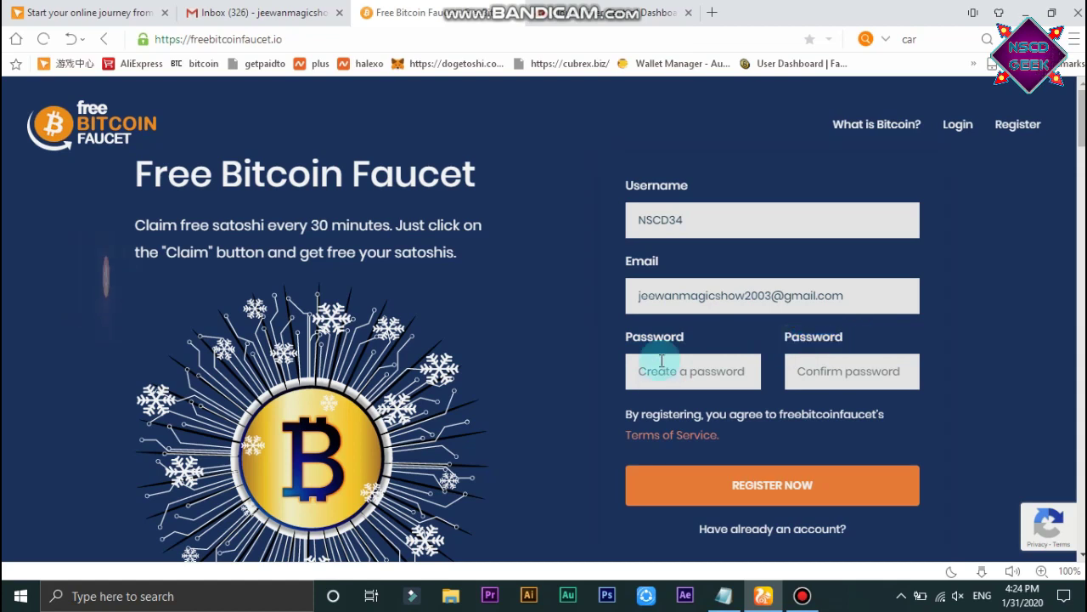
left_click(858, 377)
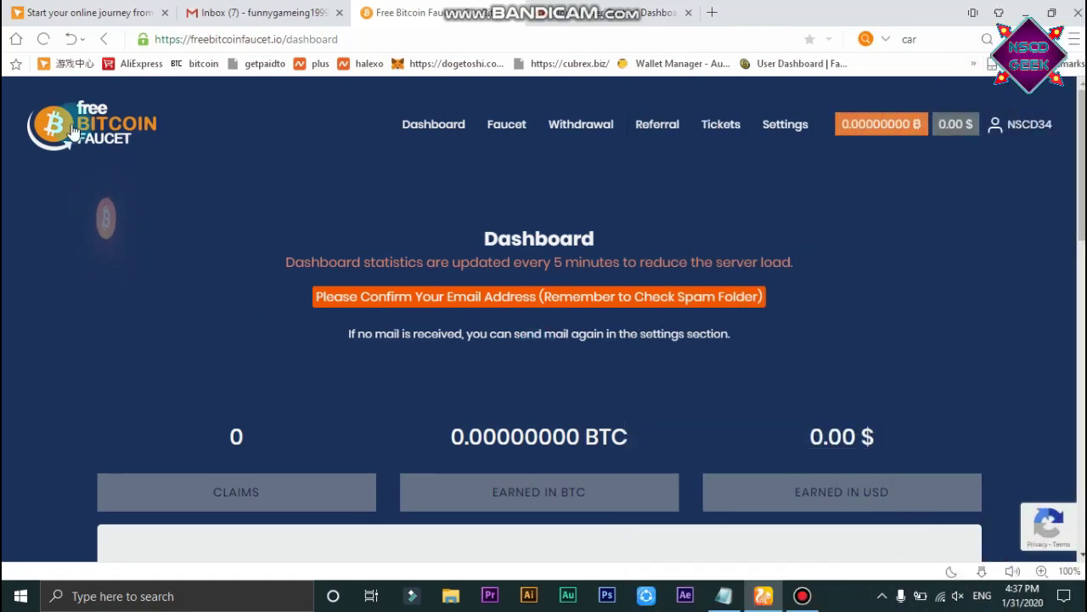
Highlight the orange 'Please Confirm Your Email Address' reminder, then go to the Gmail inbox.
left_click_drag(486, 242, 647, 240)
left_click(647, 239)
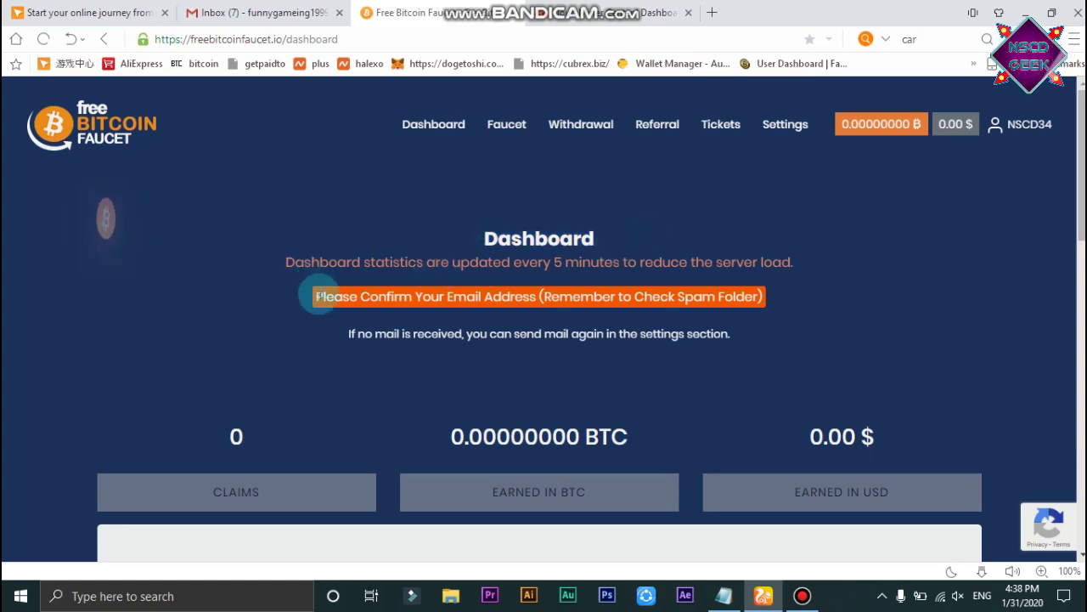
left_click_drag(316, 297, 498, 291)
left_click(493, 294)
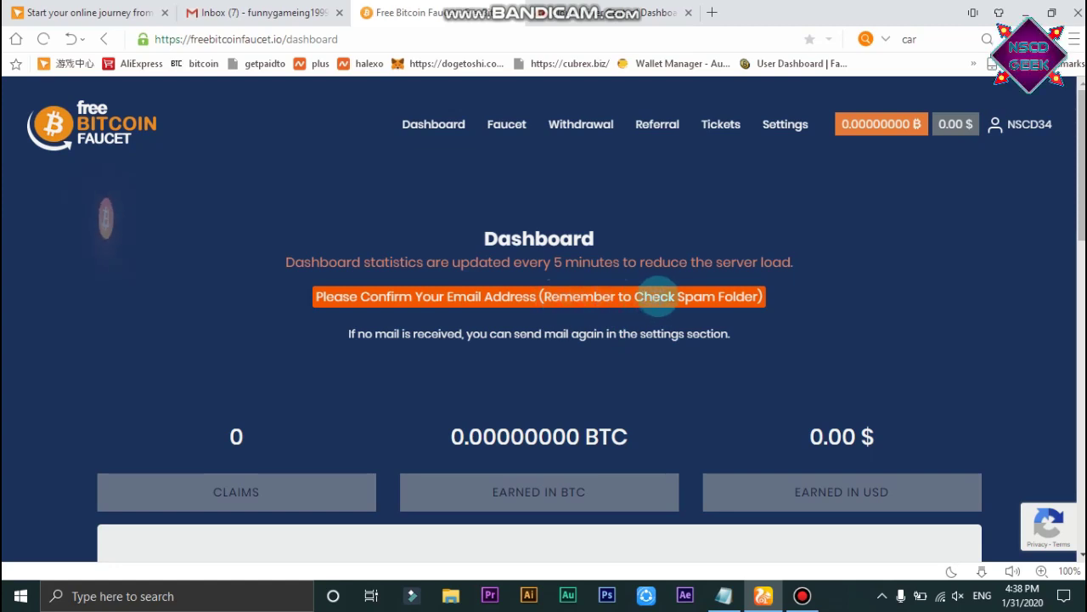
left_click(285, 12)
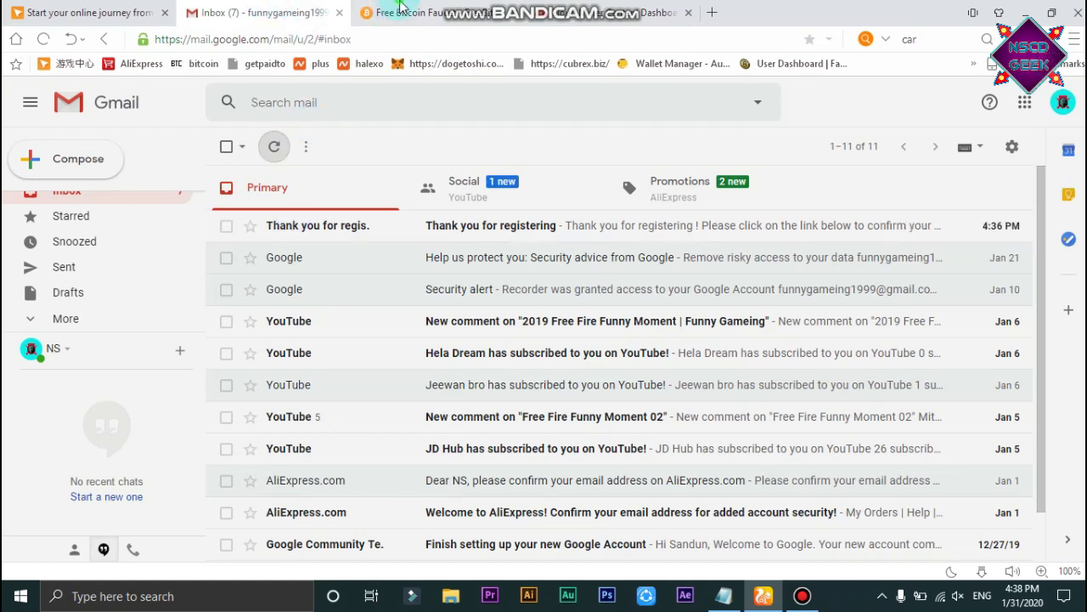
Check the faucet settings, then follow the confirmation link in the 'Thank you for registering' email.
left_click(399, 10)
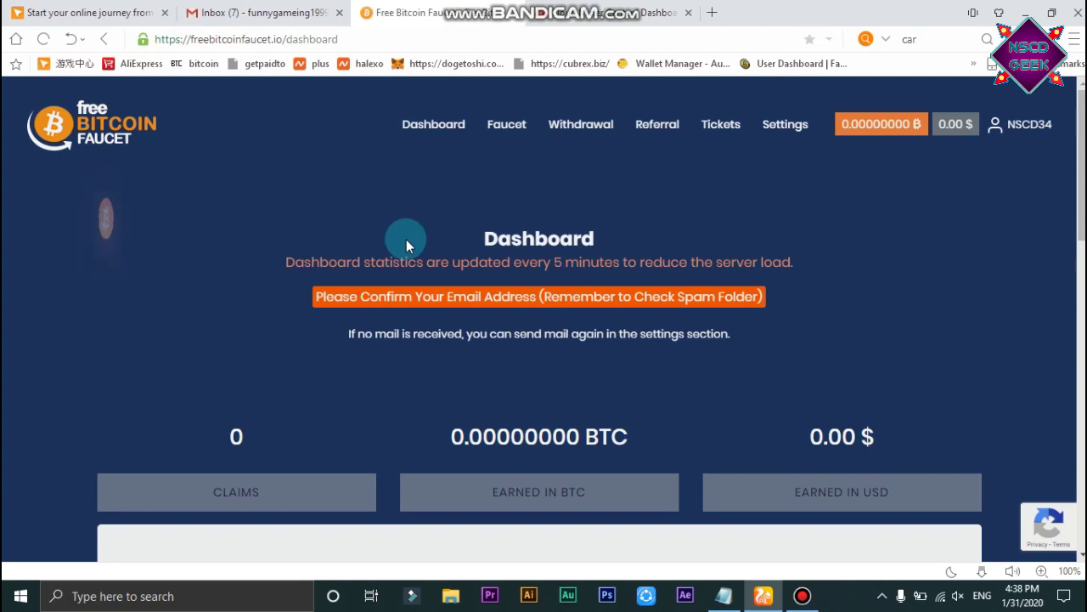
left_click(783, 124)
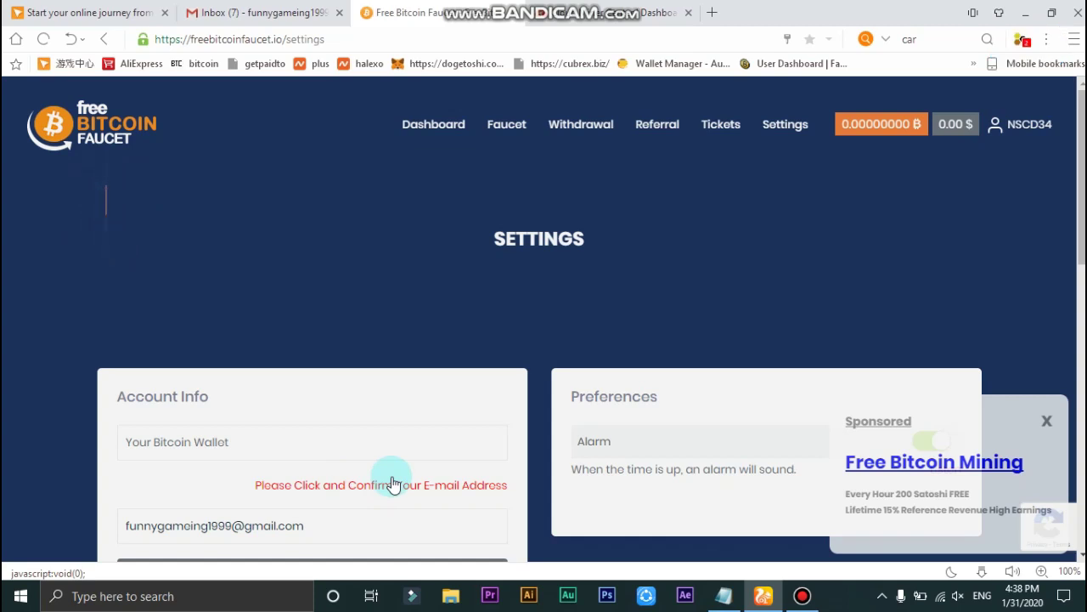
left_click(255, 12)
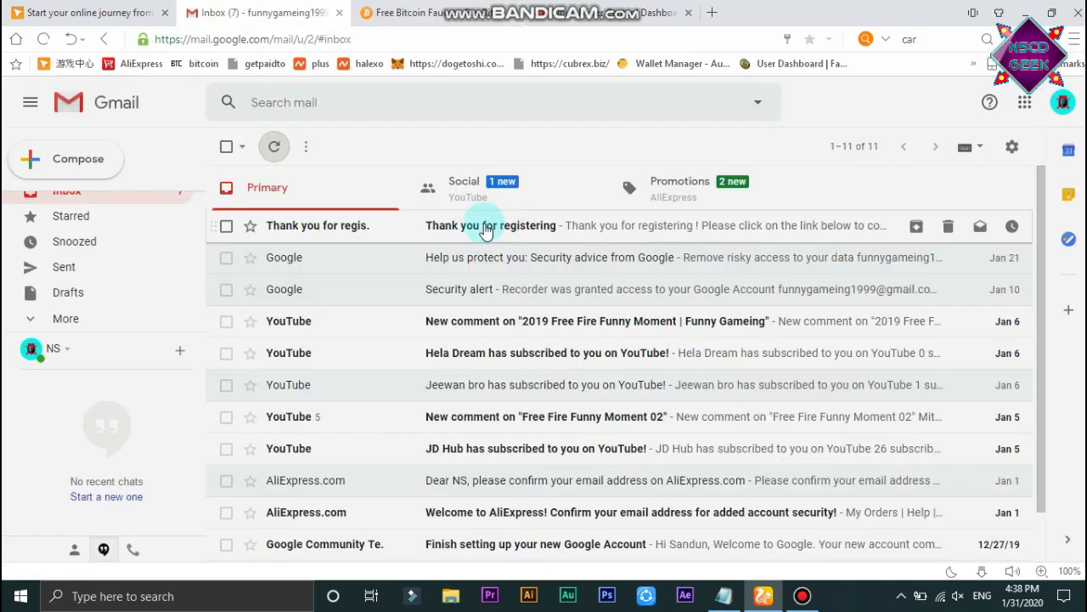
left_click(496, 228)
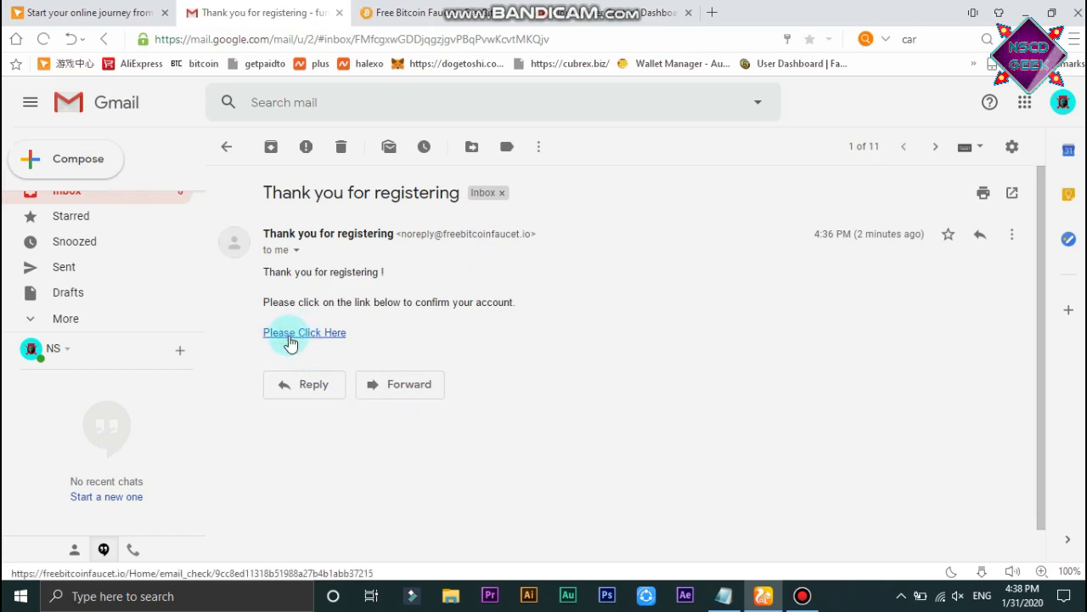
left_click(289, 338)
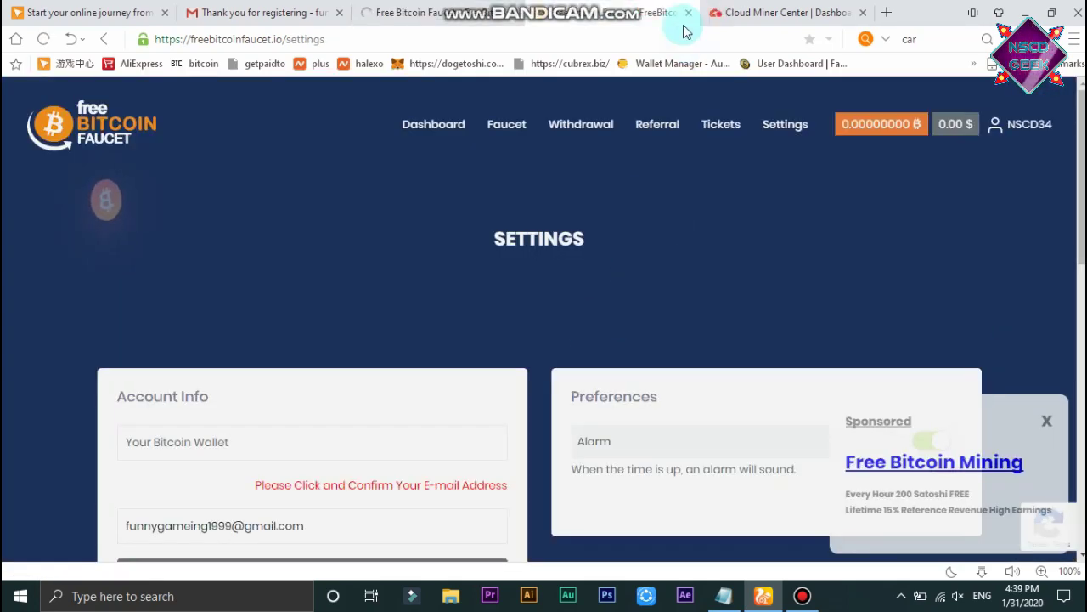
Close the extra faucet settings tab and dismiss the 'Free Bitcoin Mining' sponsored popup.
left_click(689, 12)
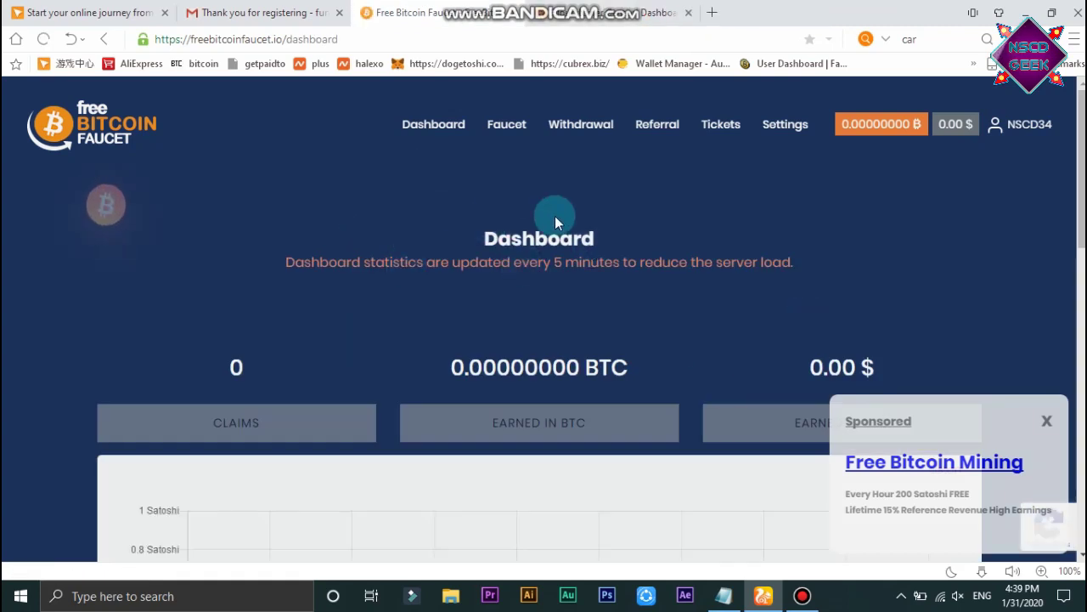
left_click(1047, 421)
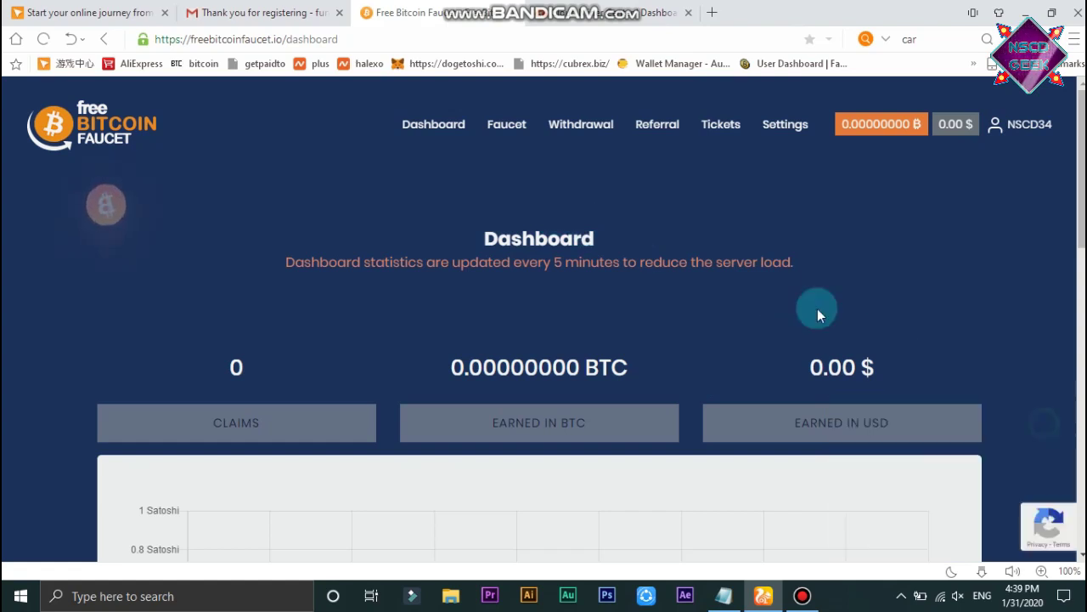
Go to the Faucet page and scroll to the Free satoshi CLAIM box and lucky-number payouts.
left_click(506, 127)
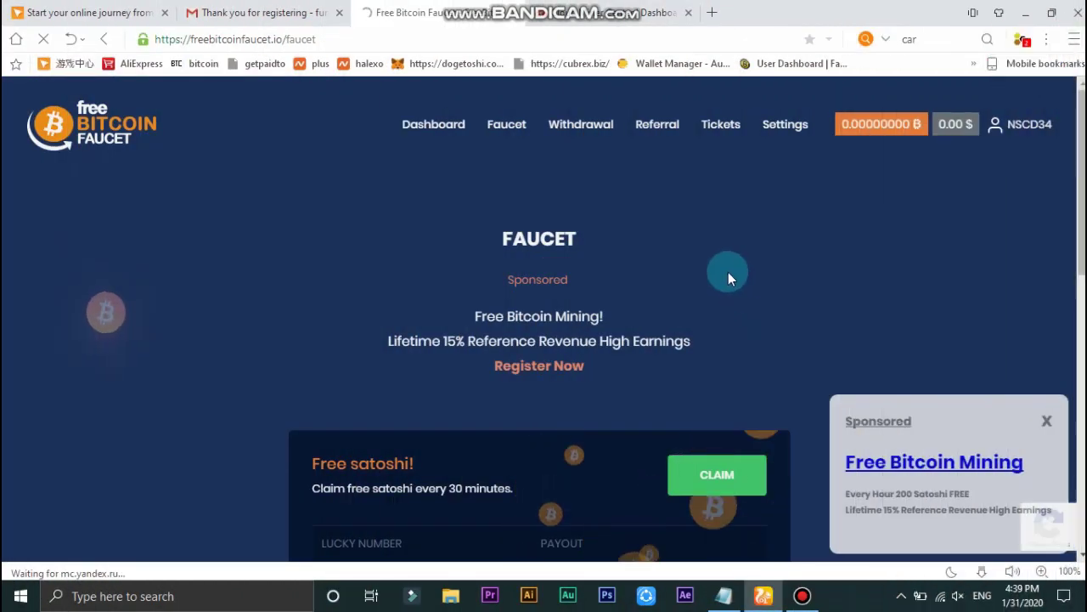
scroll(789, 272, "down", 2)
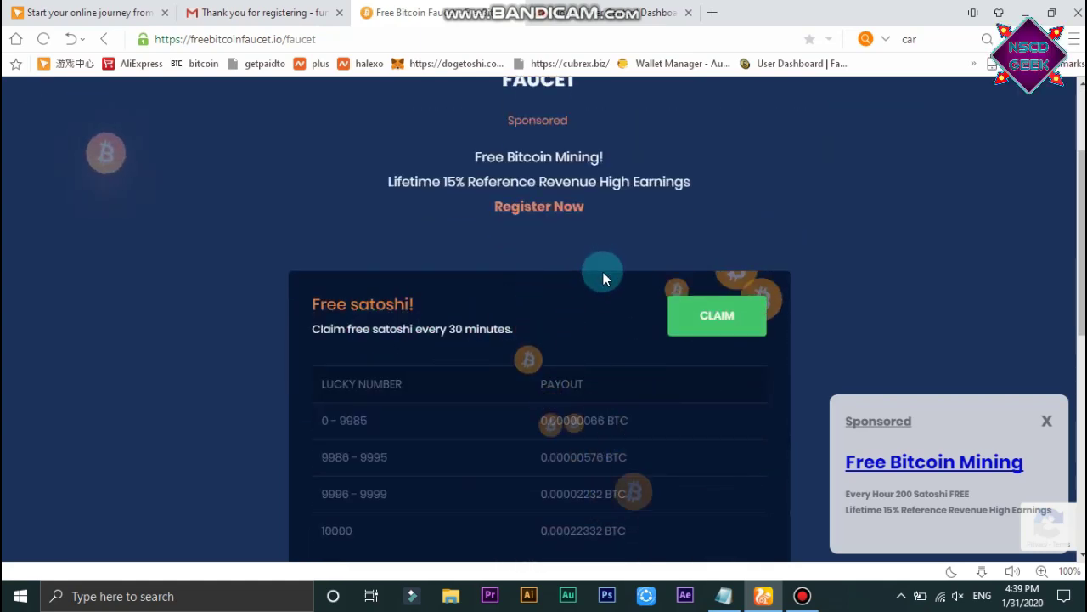
scroll(455, 339, "down", 1)
scroll(455, 340, "down", 2)
left_click_drag(322, 224, 416, 223)
left_click(538, 255)
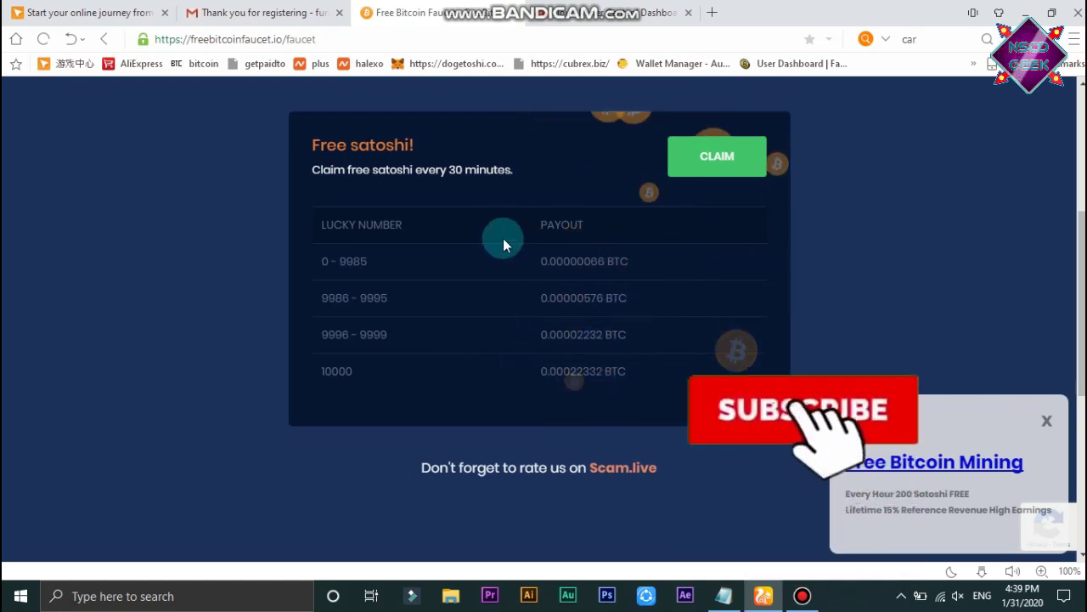
scroll(578, 247, "up", 2)
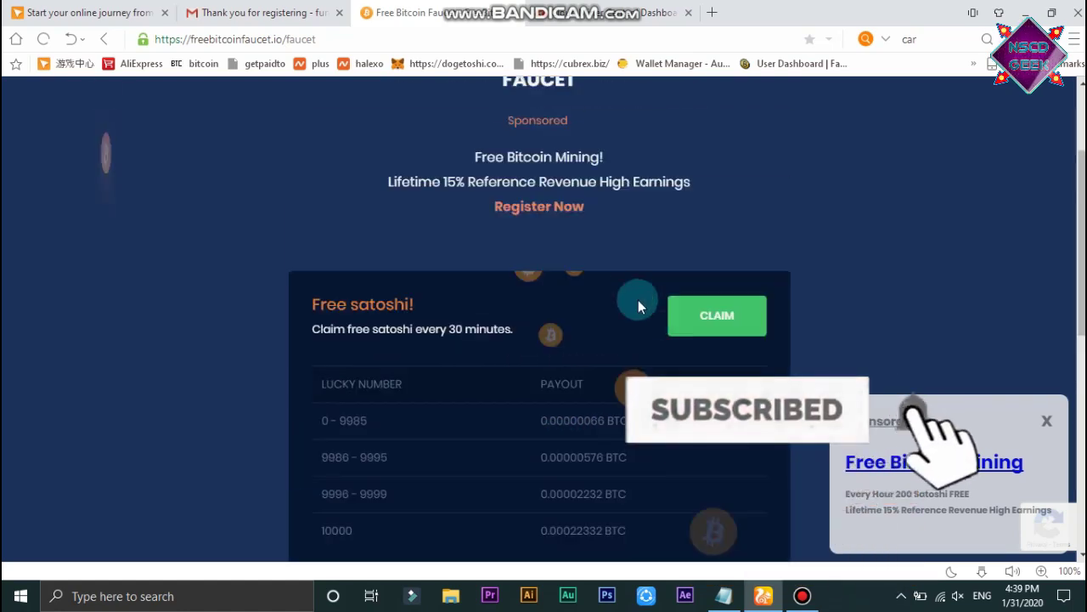
Claim free satoshi, getting lucky number 3642 and 0.00000066 BTC with a 29:36 countdown.
left_click(696, 319)
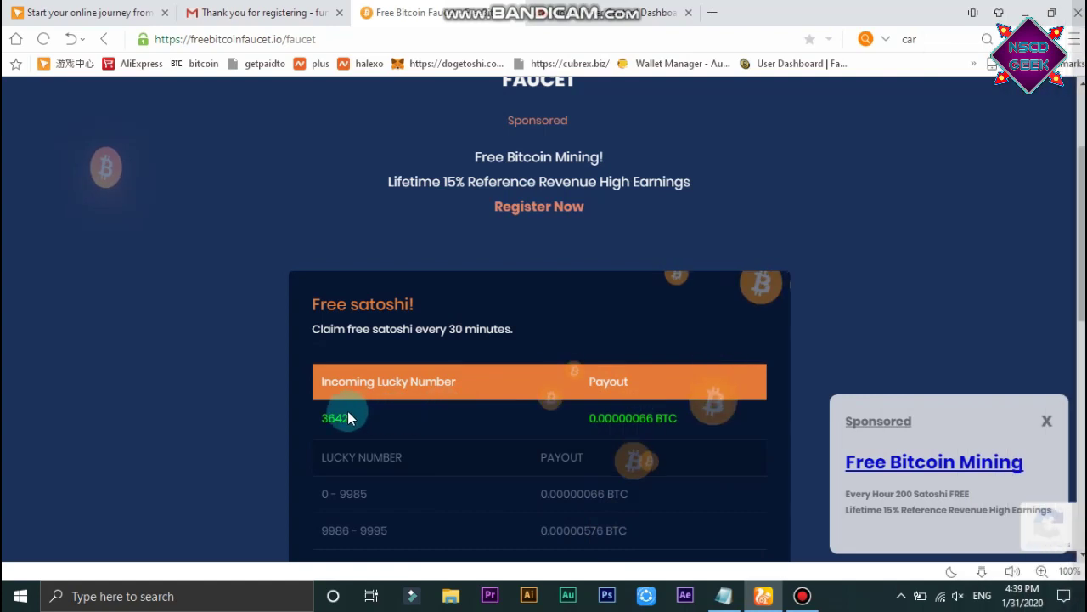
left_click_drag(319, 416, 359, 417)
left_click(331, 480)
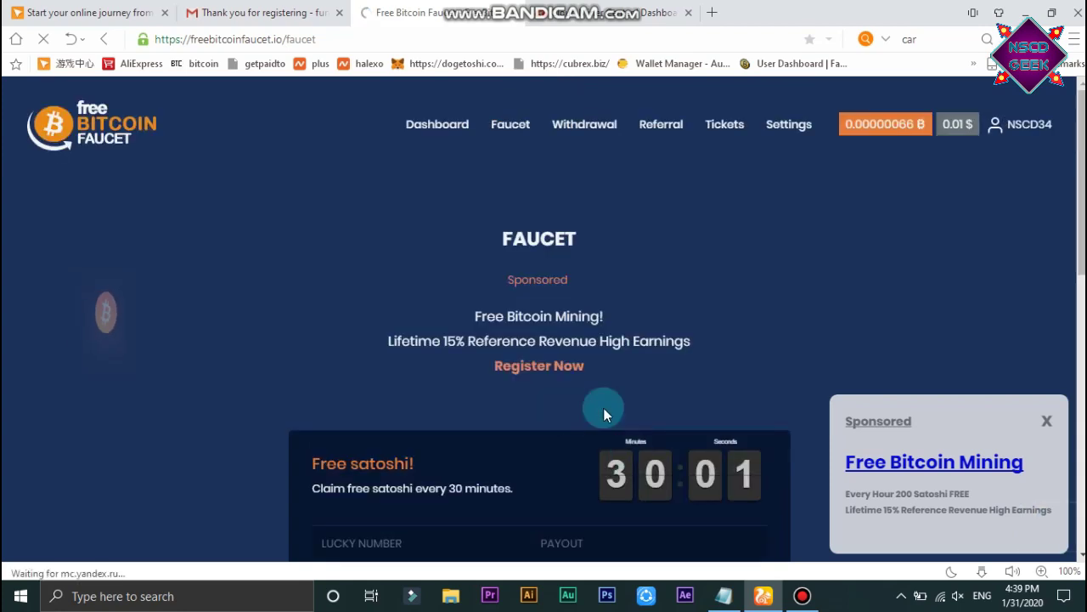
scroll(730, 409, "down", 2)
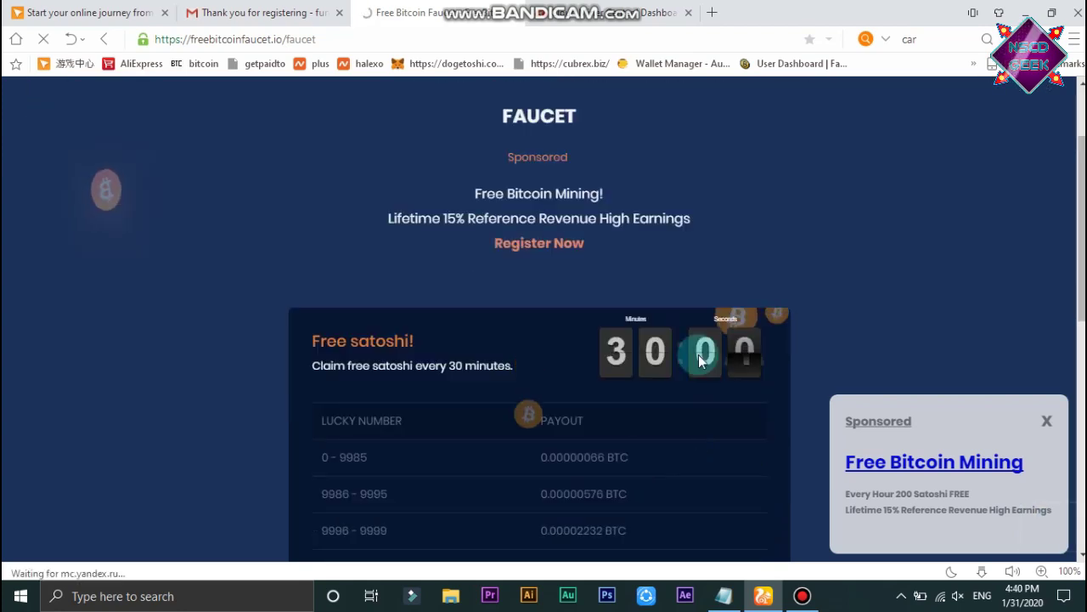
scroll(736, 280, "down", 2)
scroll(731, 247, "up", 4)
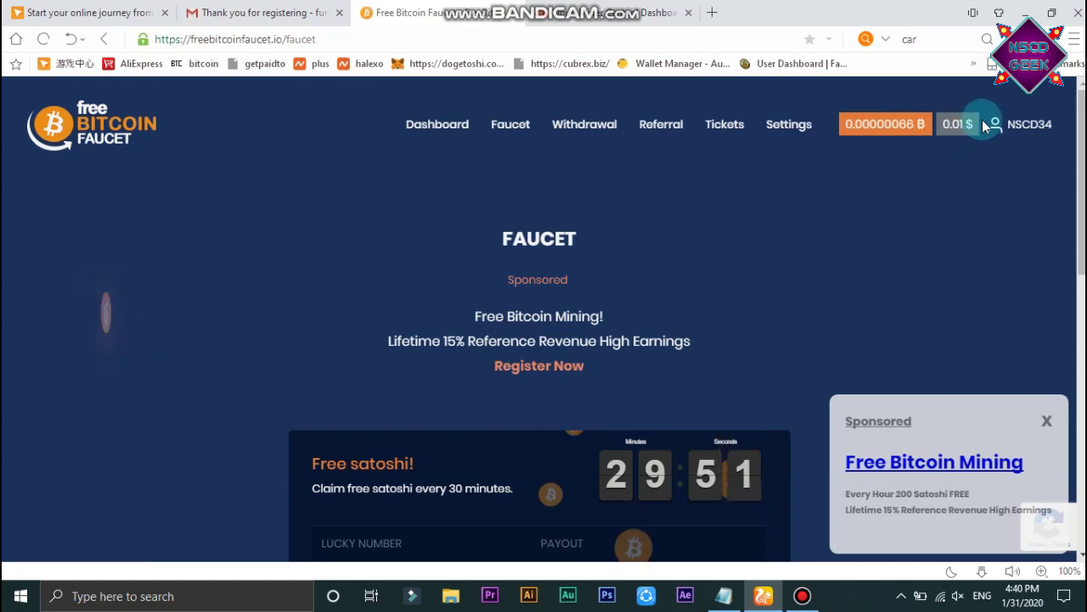
scroll(866, 322, "down", 2)
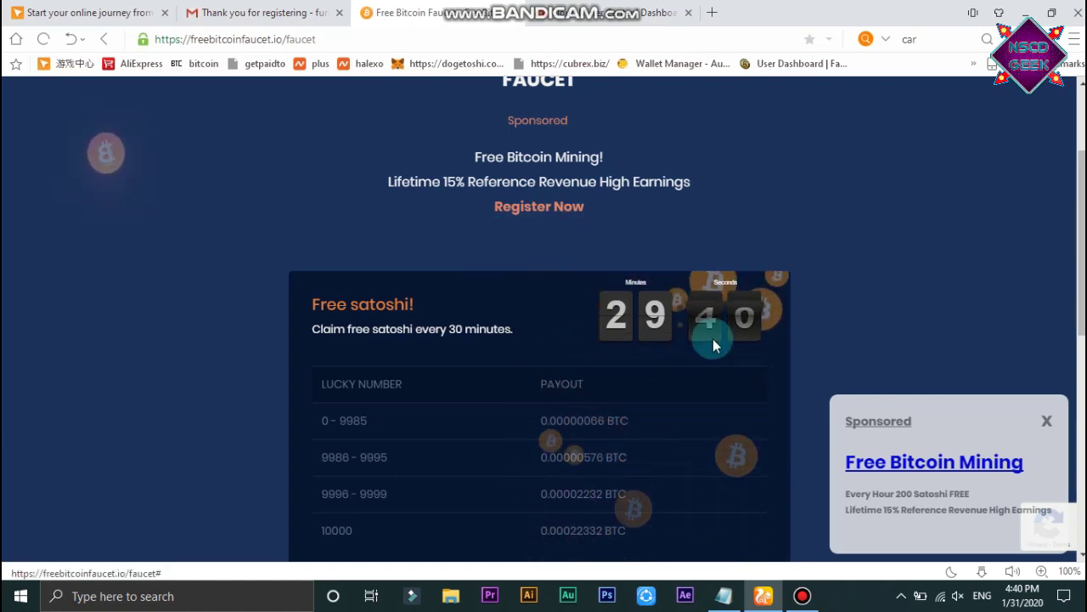
scroll(713, 344, "up", 3)
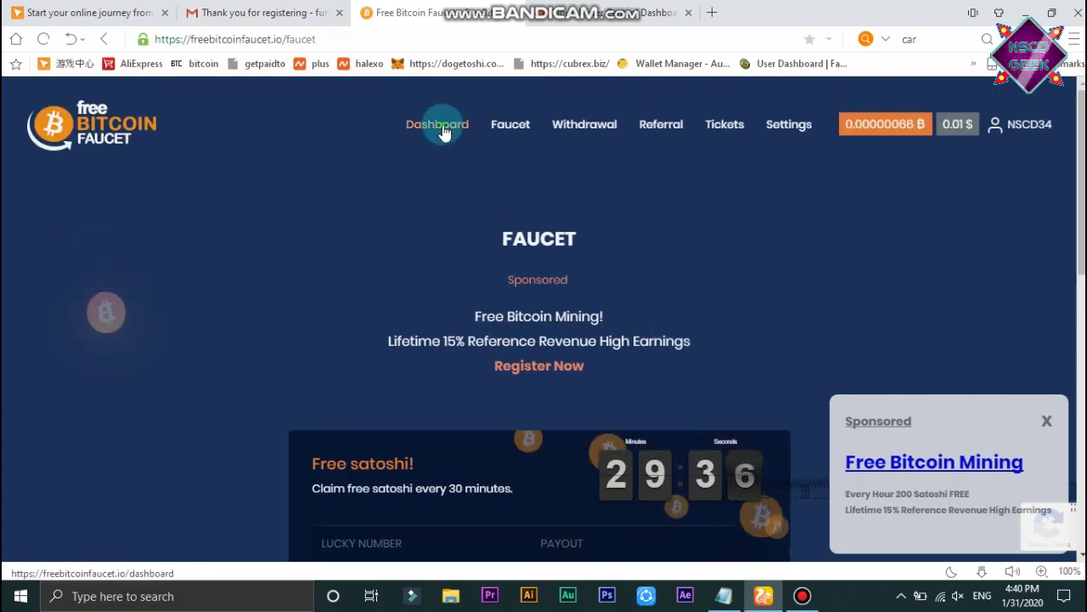
Copy the personal referral link from the Referral page, then return to the dashboard showing 1 claim.
left_click(443, 127)
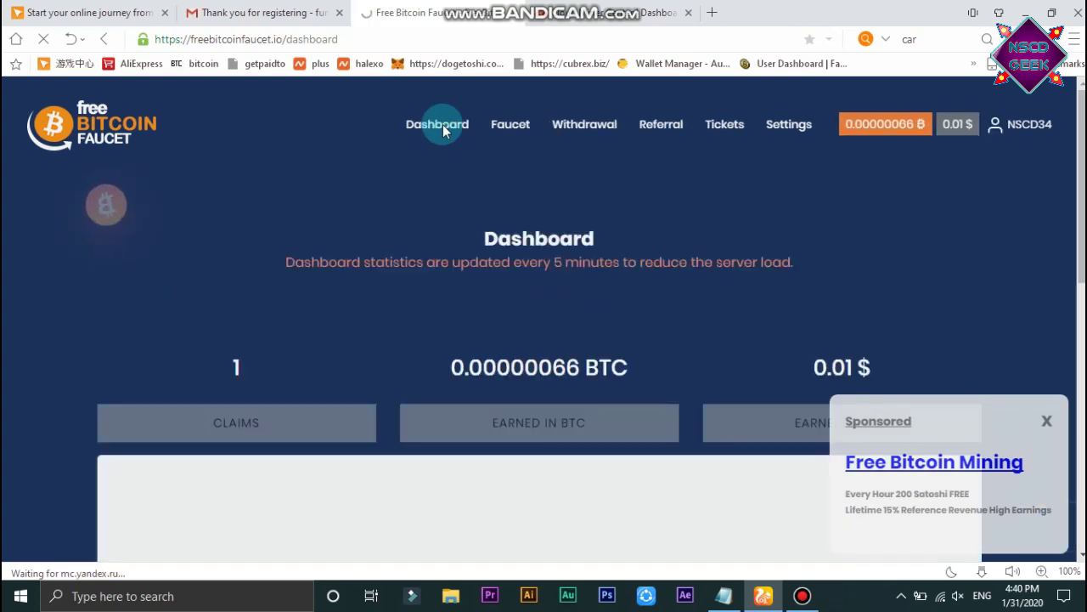
left_click(662, 124)
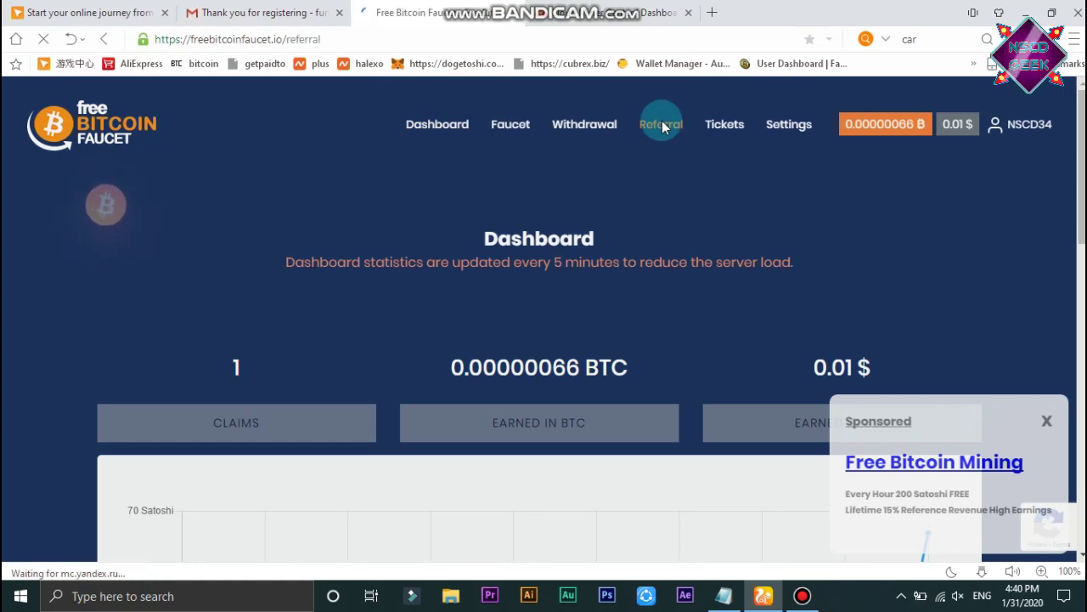
left_click(685, 399)
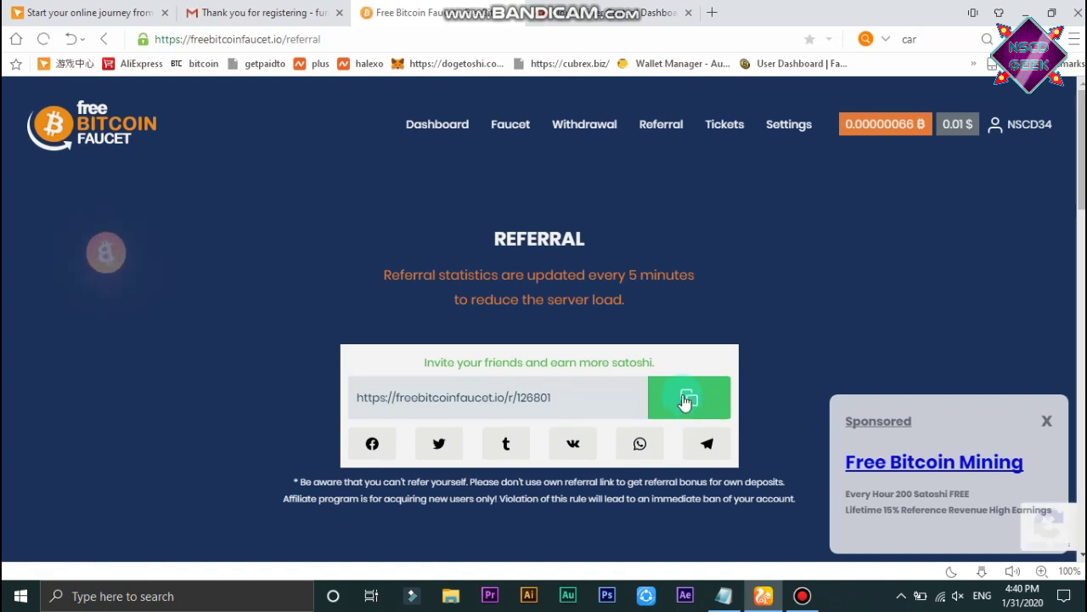
left_click(391, 270)
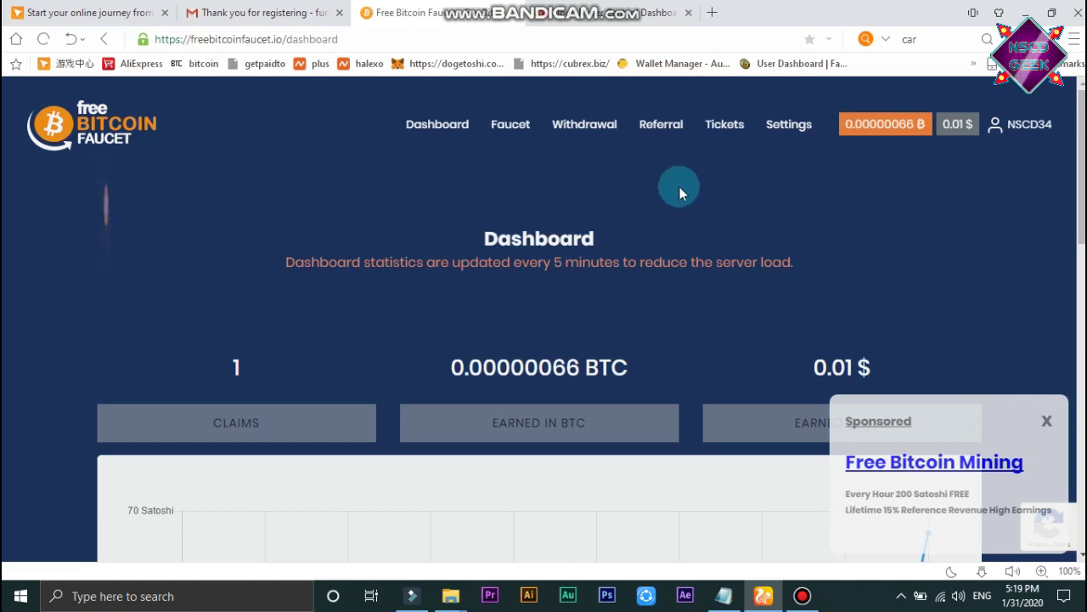
Look at the Bitcoin Wallet field in Settings, then view the Withdrawal page's 0.00050000 BTC minimum.
left_click(804, 129)
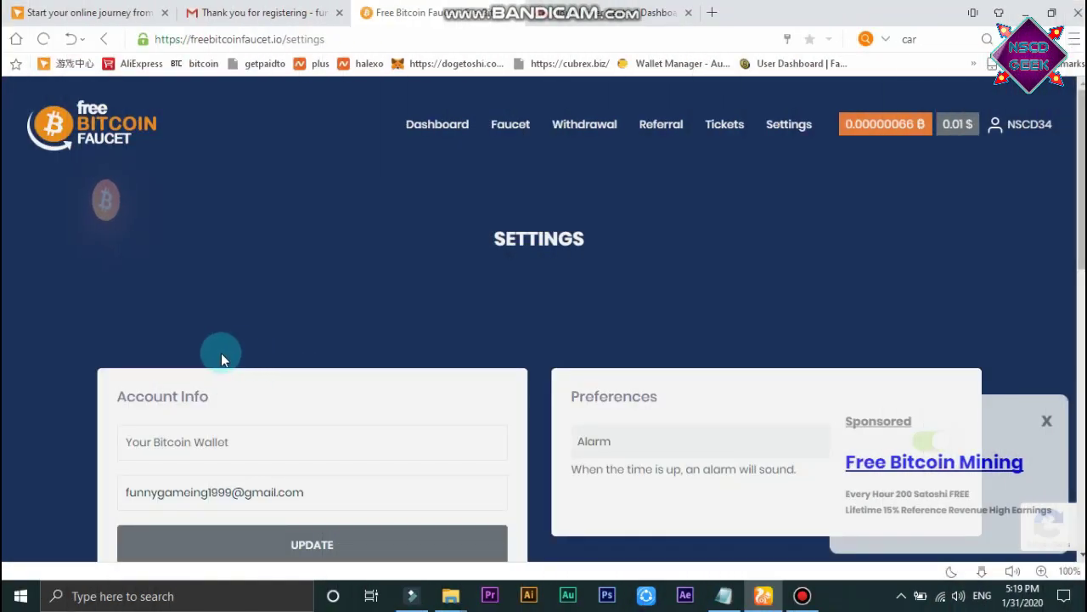
triple_click(266, 408)
left_click(124, 442)
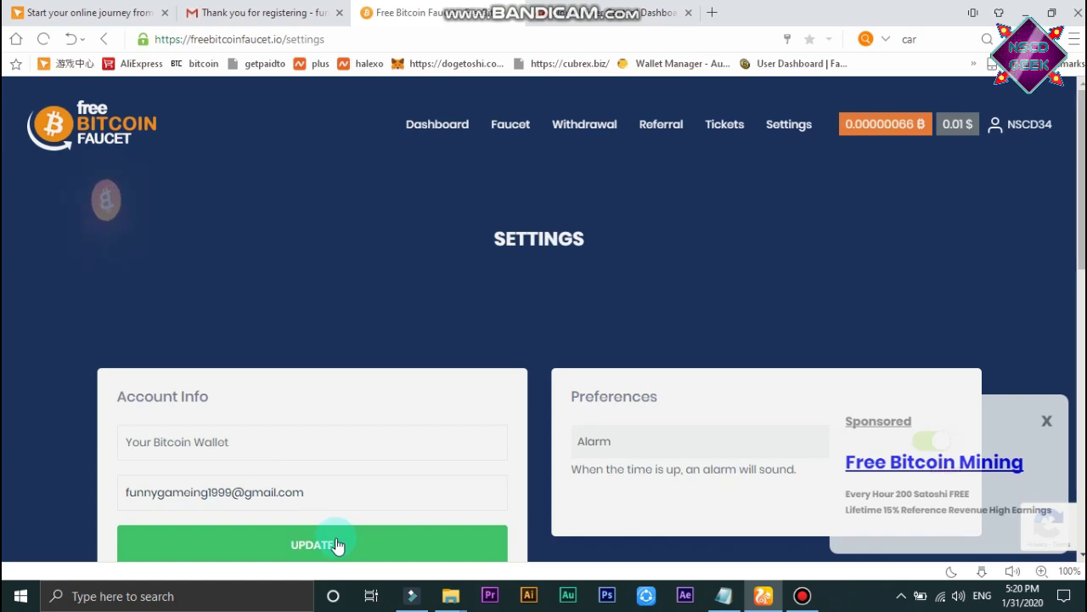
left_click(593, 125)
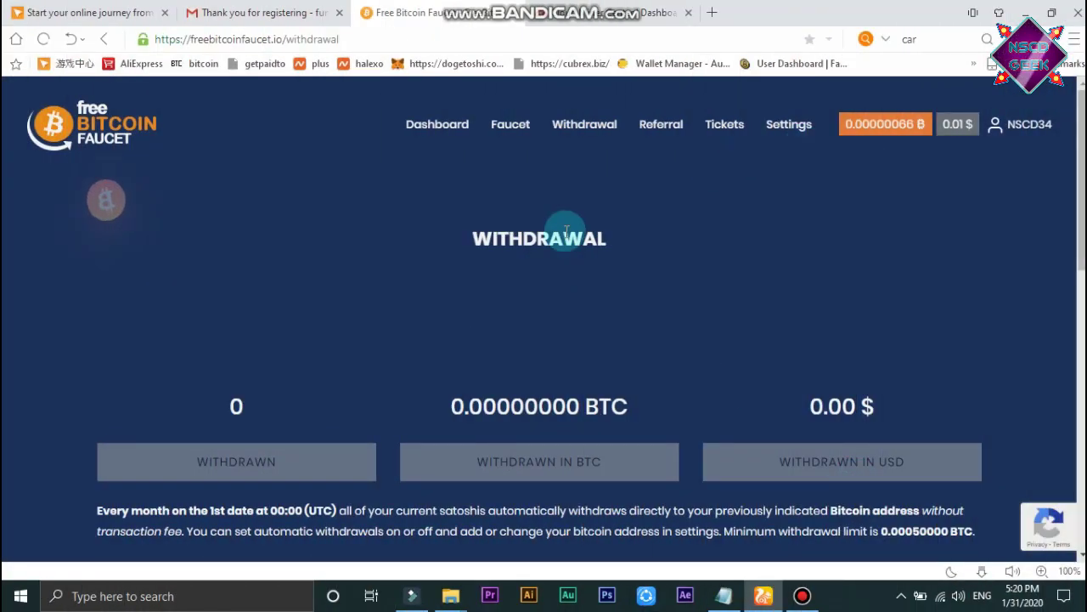
See the Withdrawal page's Wallet Not Found notice, then view Cloud Miner's 0.00019850 BTC withdrawable.
scroll(510, 407, "down", 3)
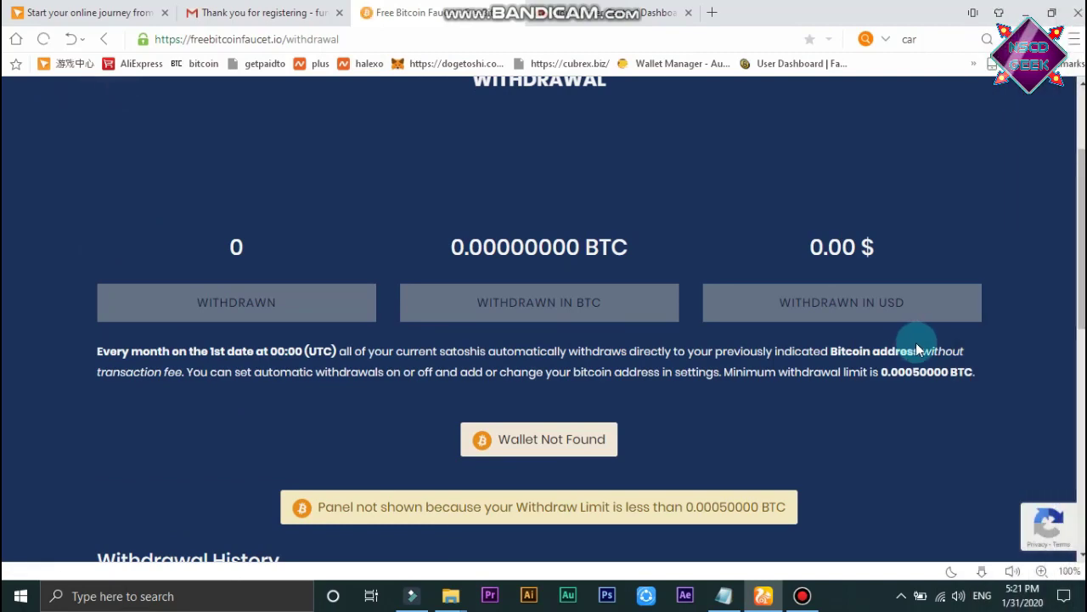
scroll(765, 306, "up", 2)
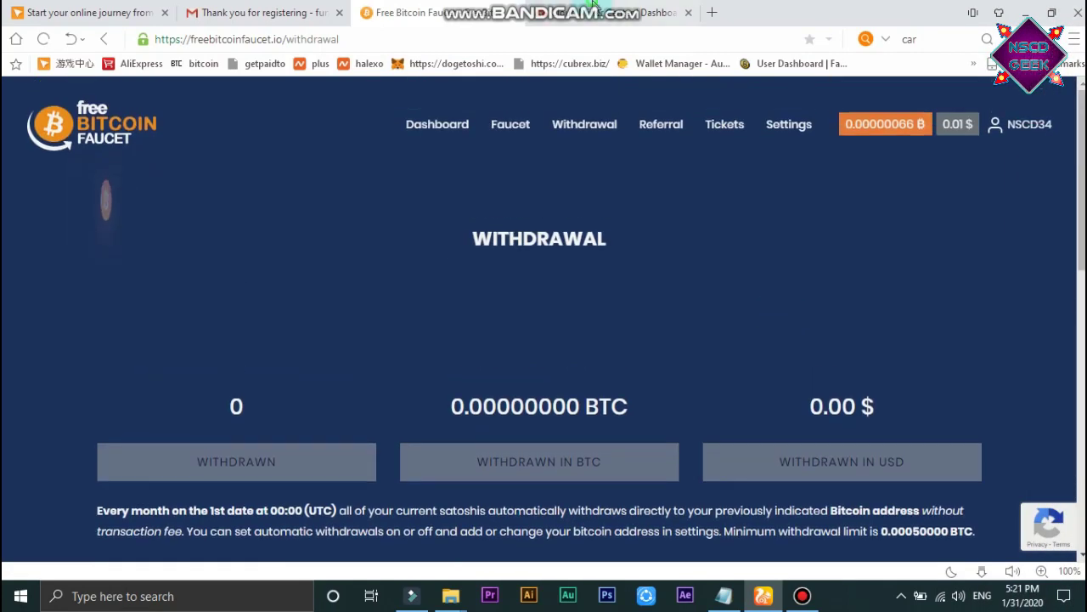
left_click(646, 12)
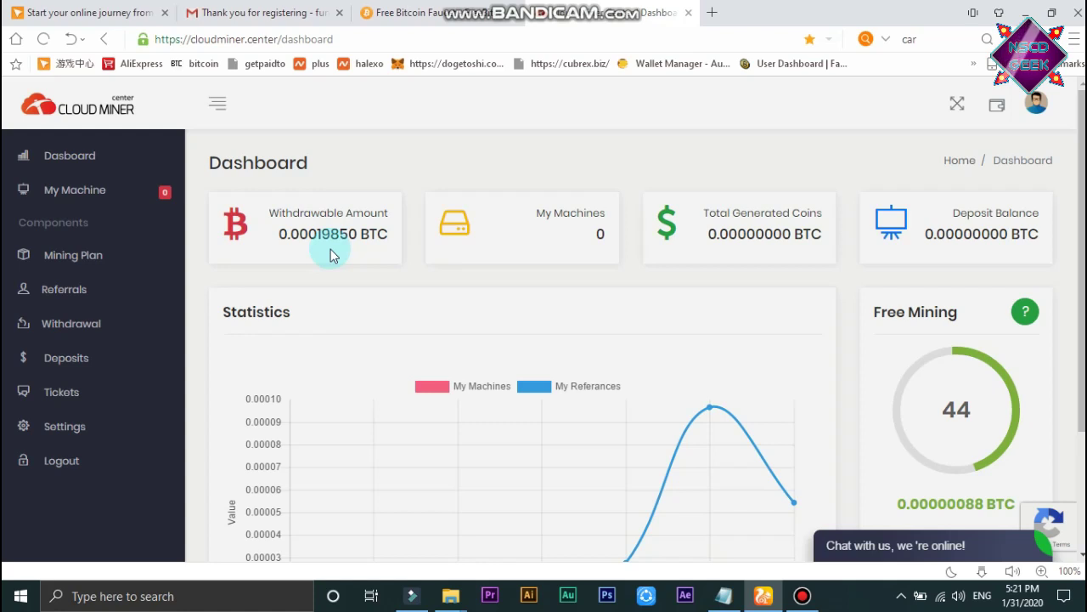
scroll(485, 233, "down", 1)
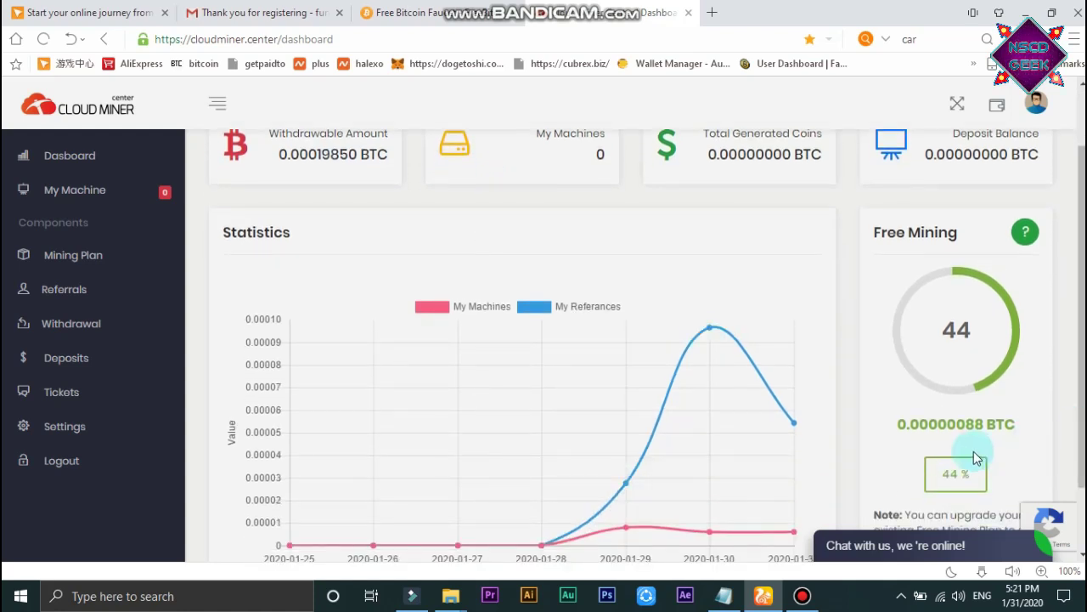